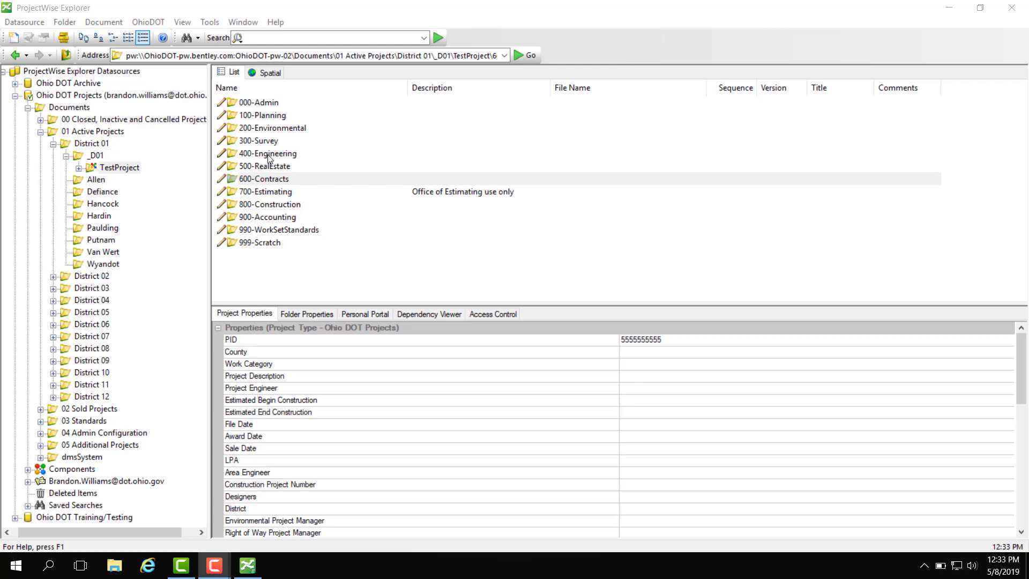
Open User/Group Management from the Tools menu and enlarge its window.
click(209, 22)
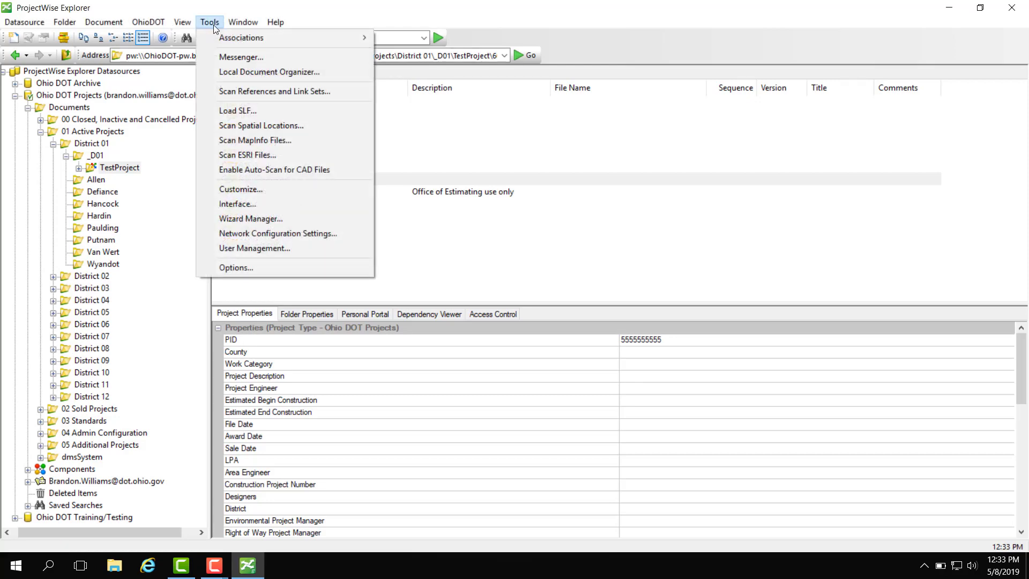
click(273, 248)
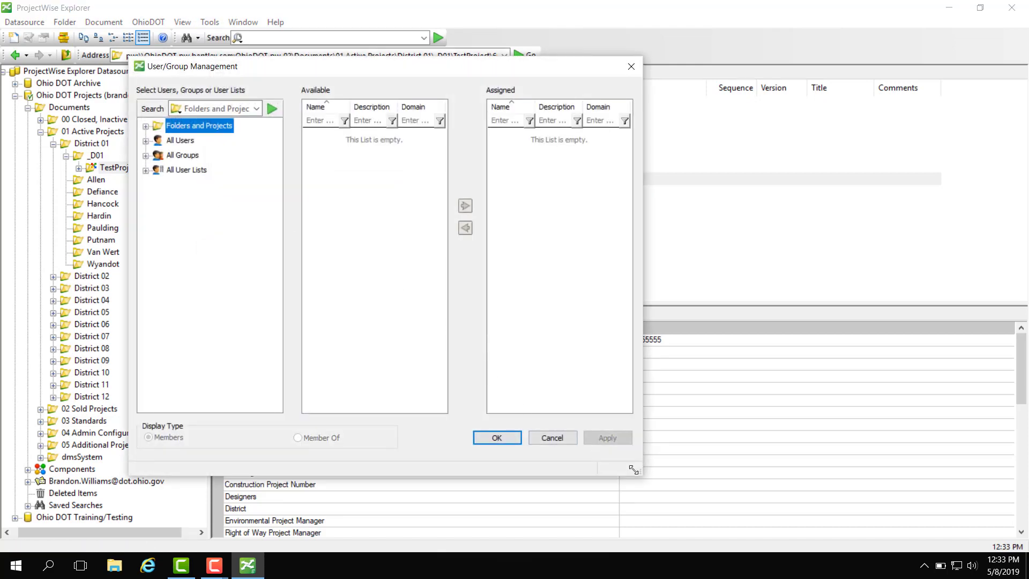
drag(633, 472, 782, 504)
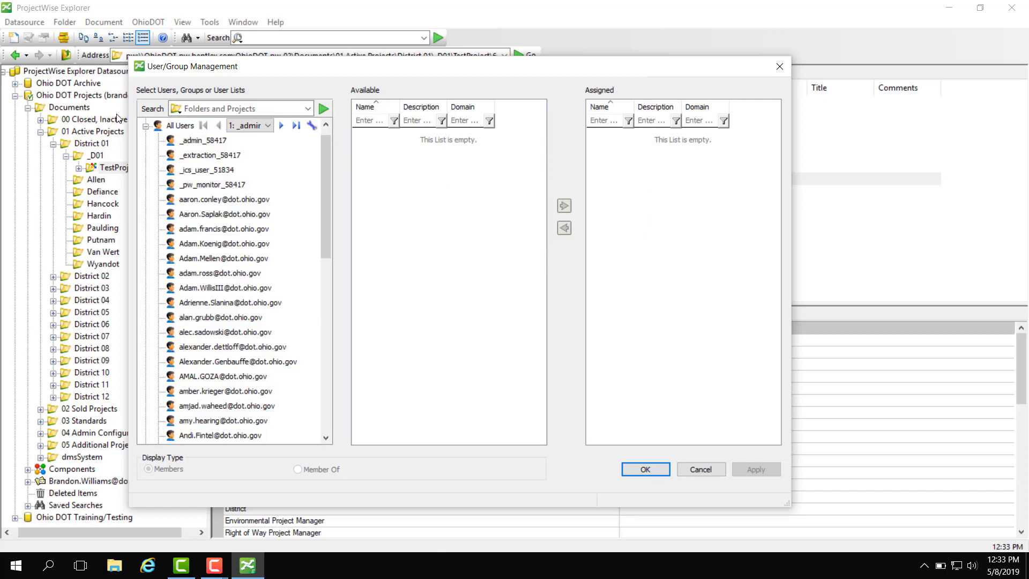
Select an existing user and widen the Available and Assigned group name columns.
scroll(195, 201, down, 4)
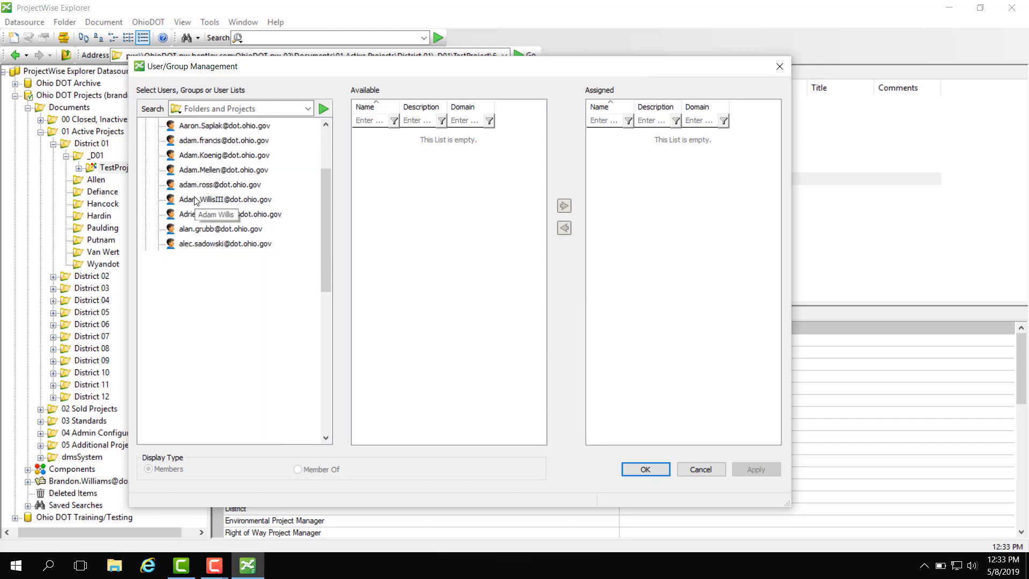
scroll(195, 201, down, 3)
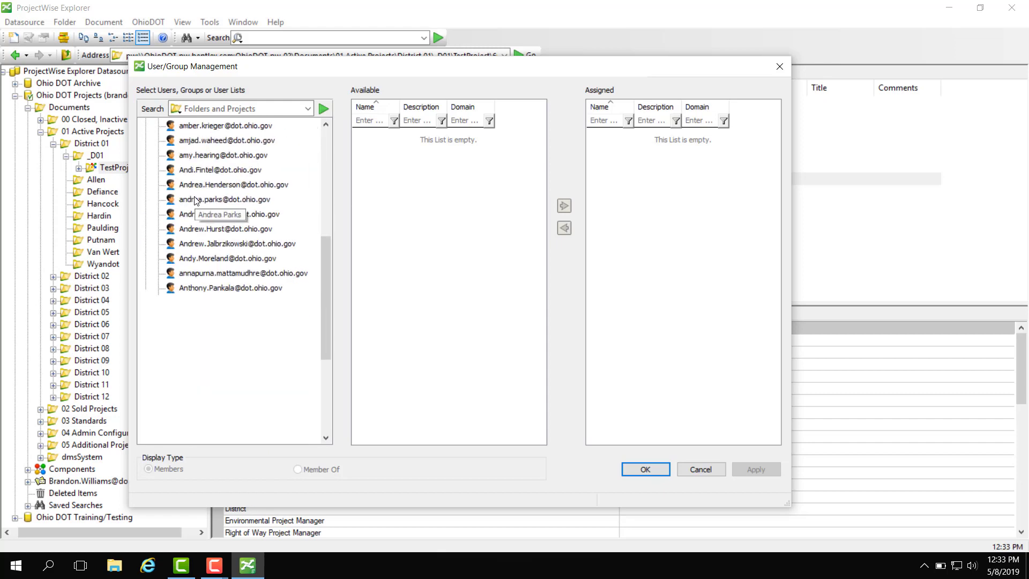
scroll(195, 201, down, 3)
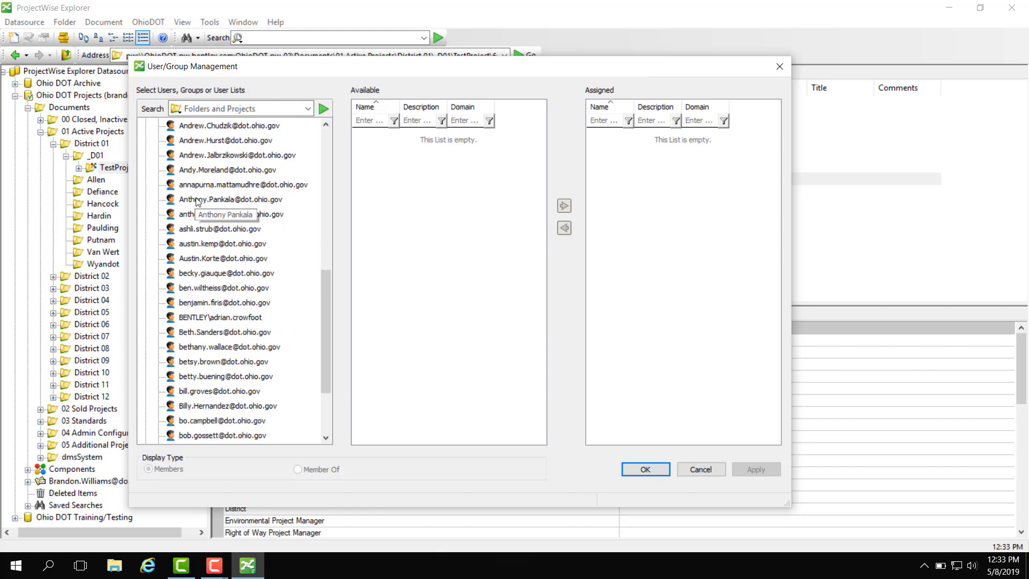
click(193, 374)
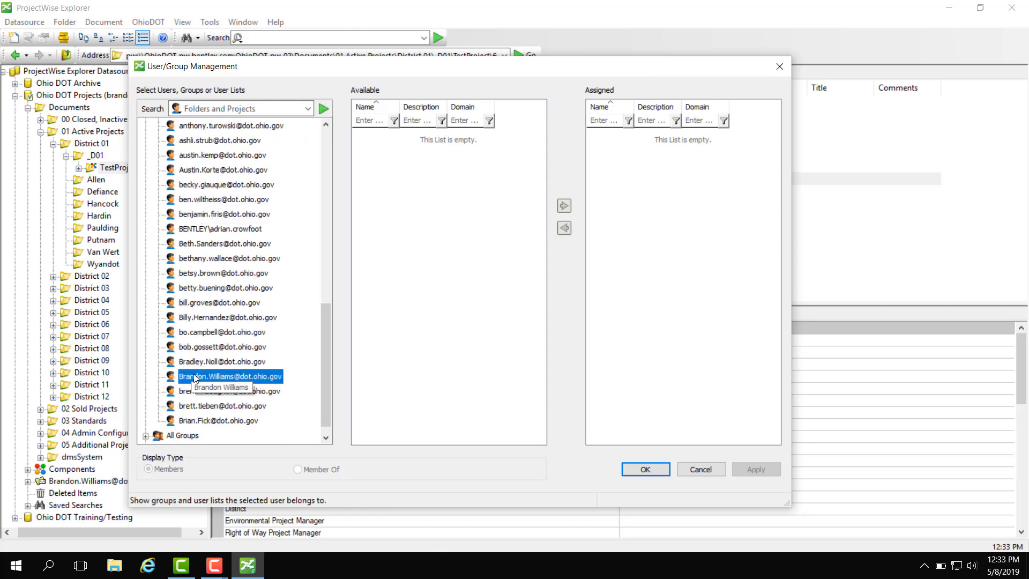
double_click(404, 112)
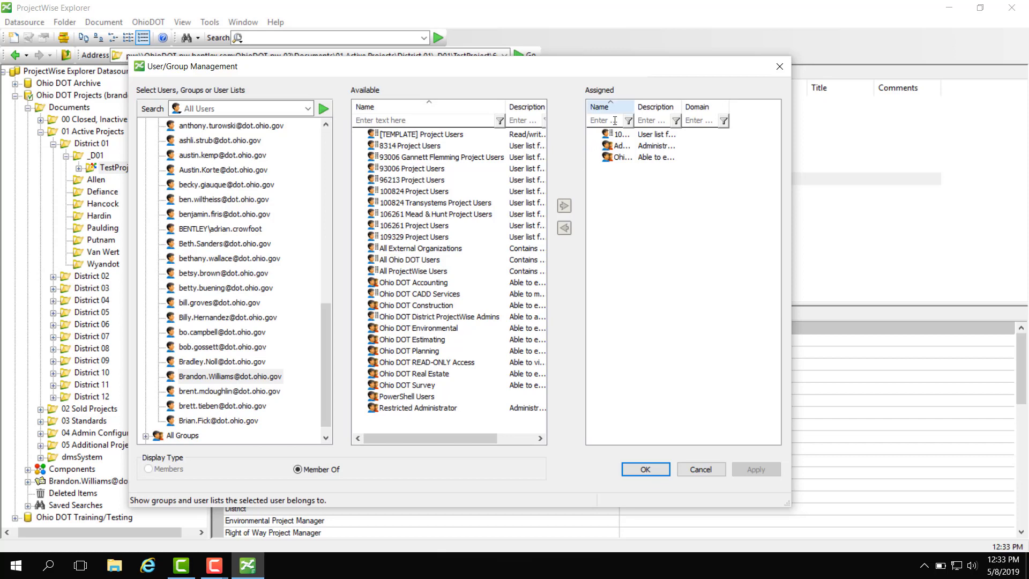
double_click(633, 108)
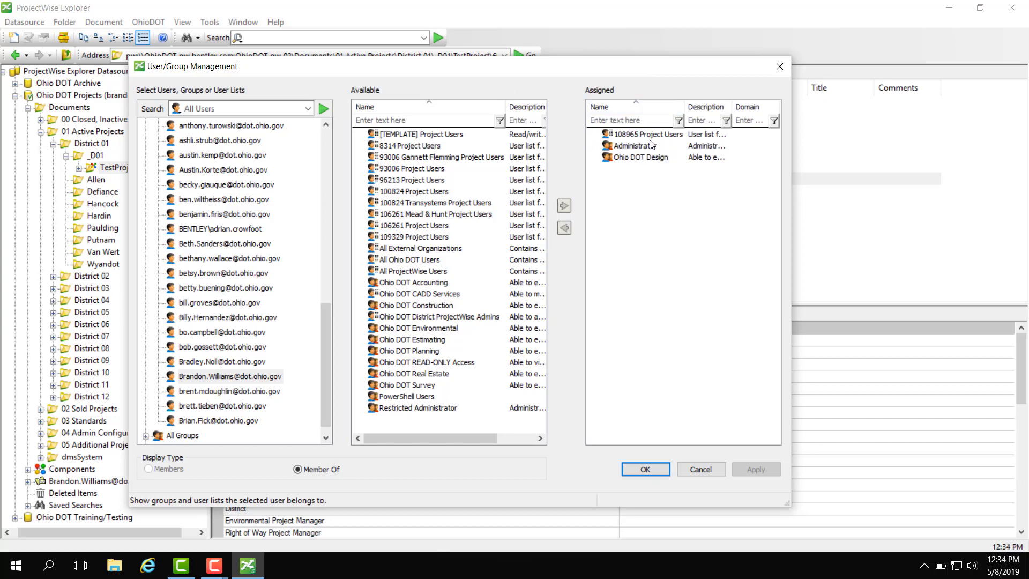
Review the user's memberships: 108965 Project Users, Administrator and Ohio DOT Design.
click(643, 137)
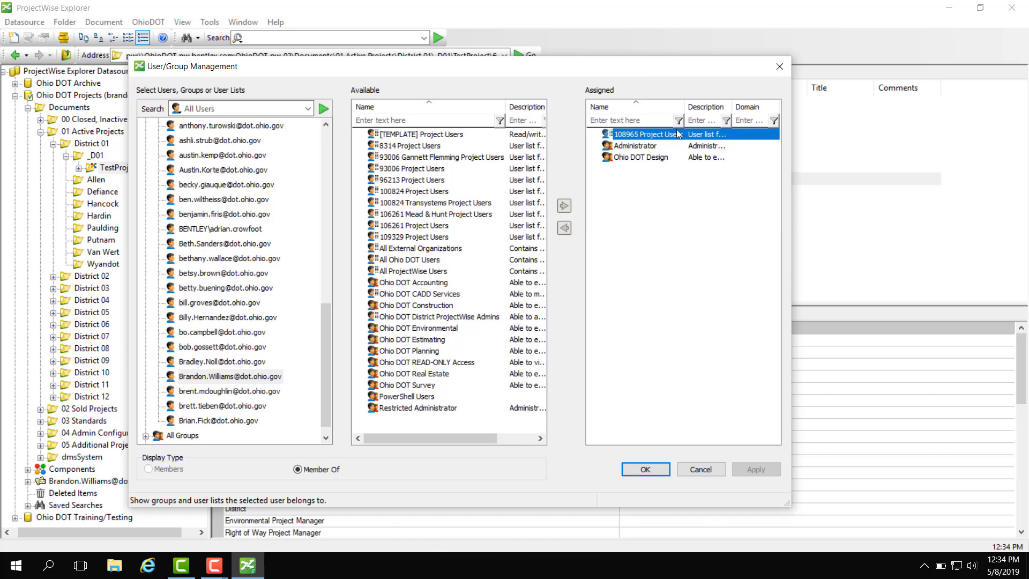
click(659, 145)
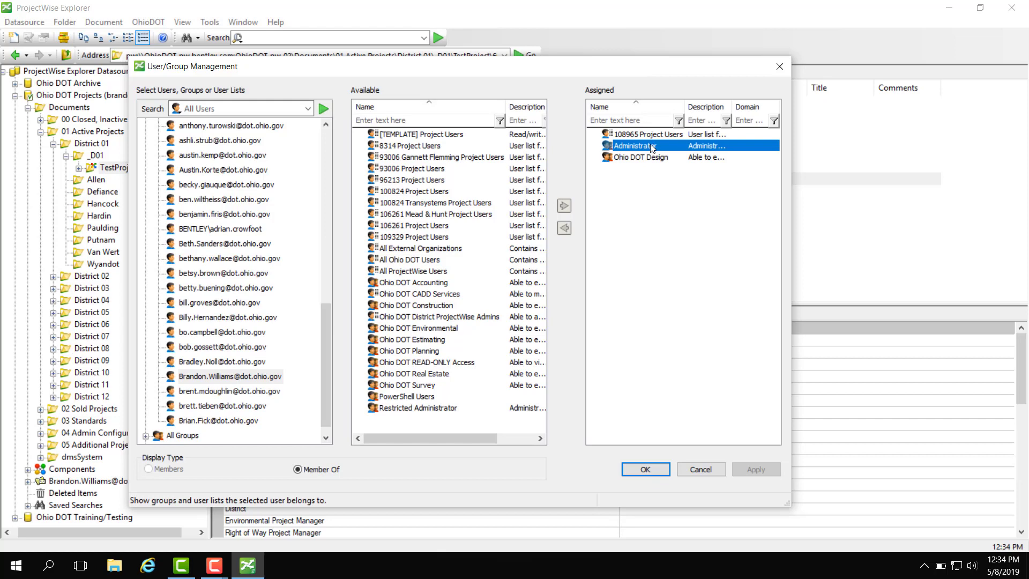
click(636, 157)
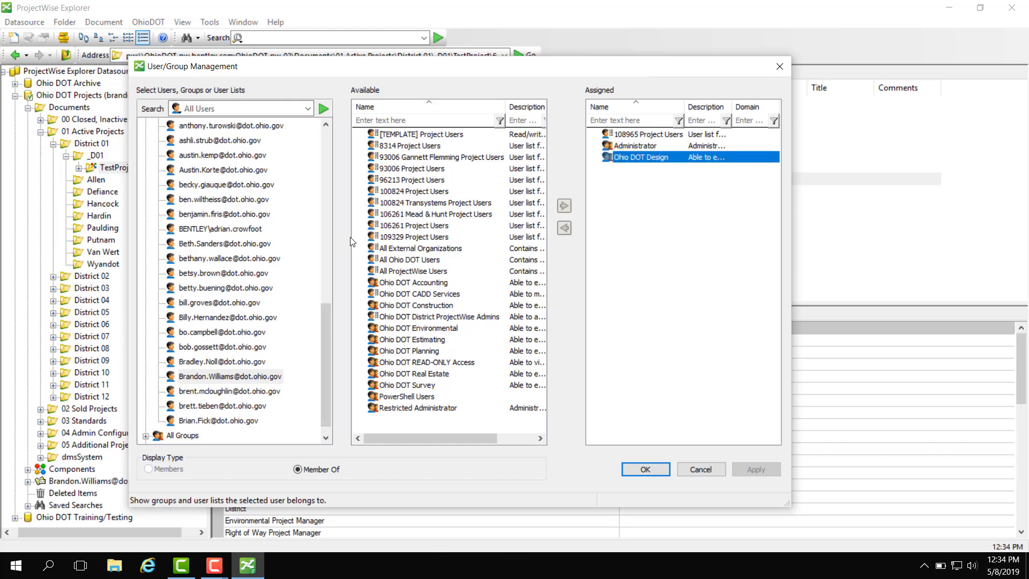
Page through All Users and jump to page 9 to reach TestGroupUser.
scroll(329, 312, down, 1)
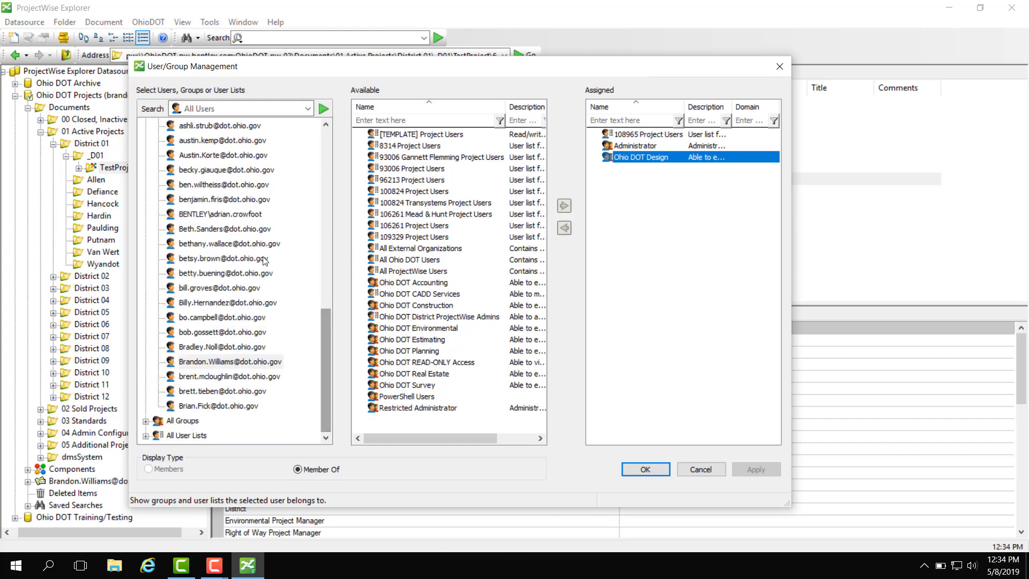
drag(326, 322, 326, 136)
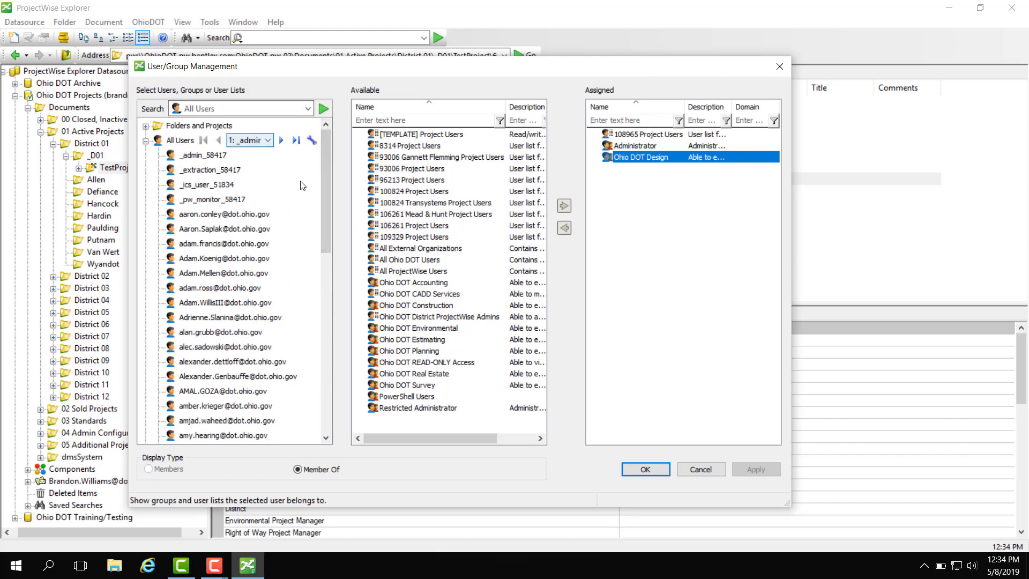
drag(324, 213, 314, 416)
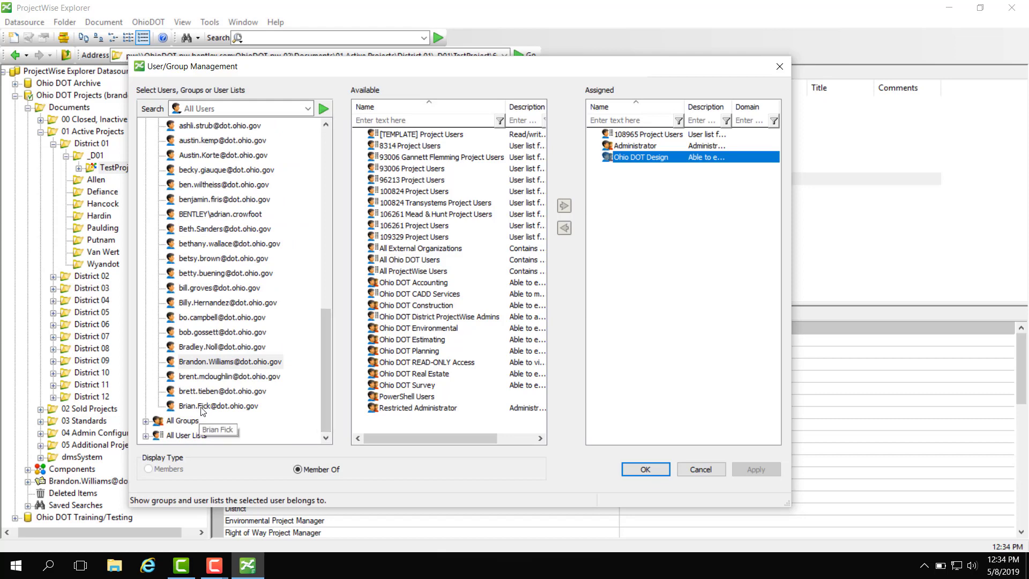
drag(321, 358, 328, 172)
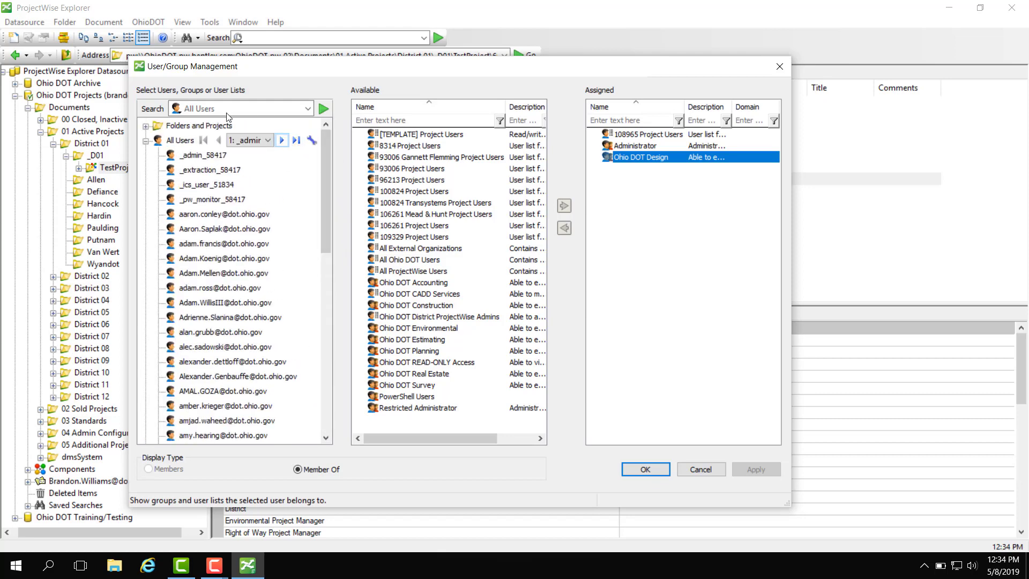
click(282, 140)
click(219, 140)
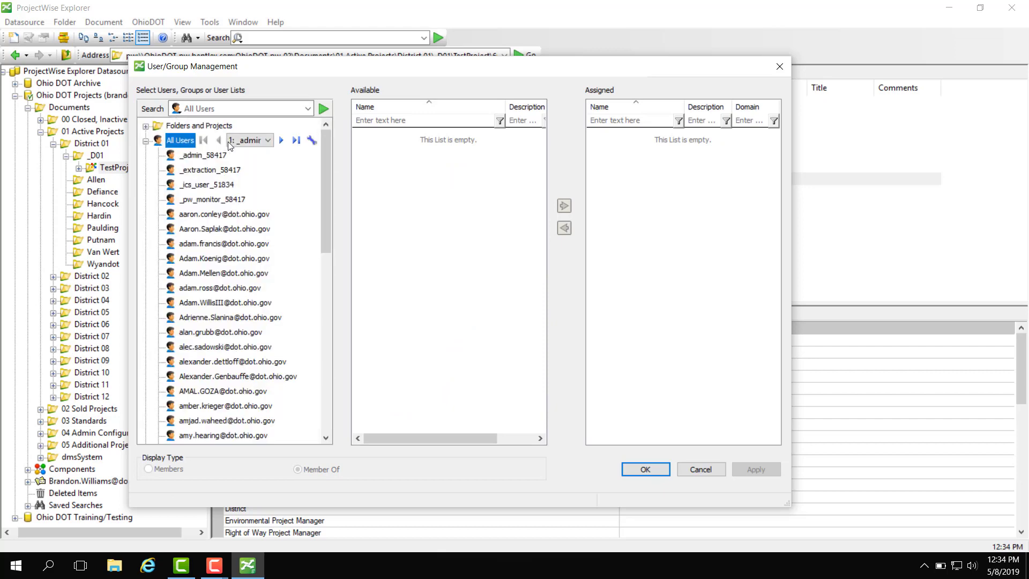
click(281, 140)
click(267, 140)
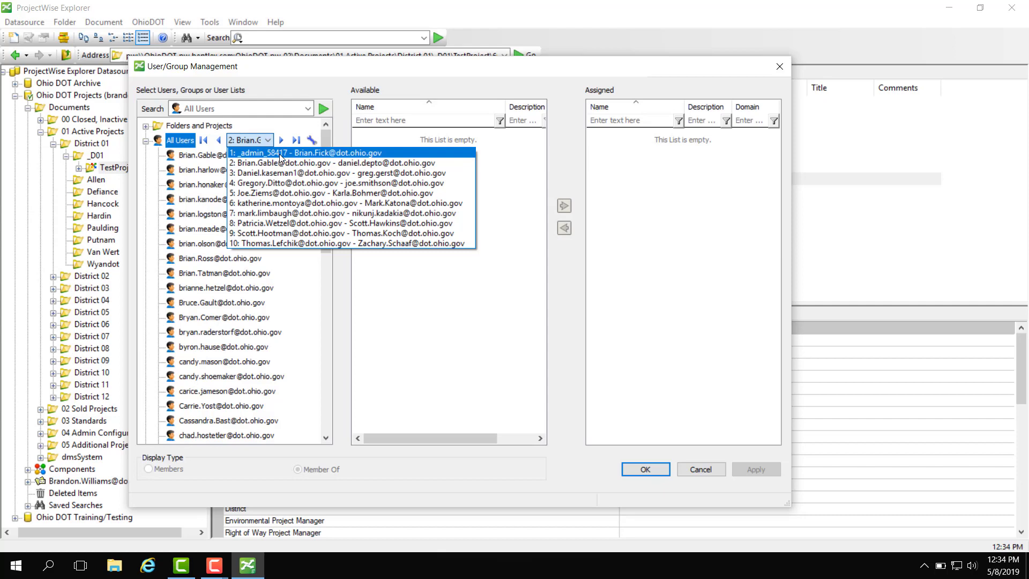
click(288, 238)
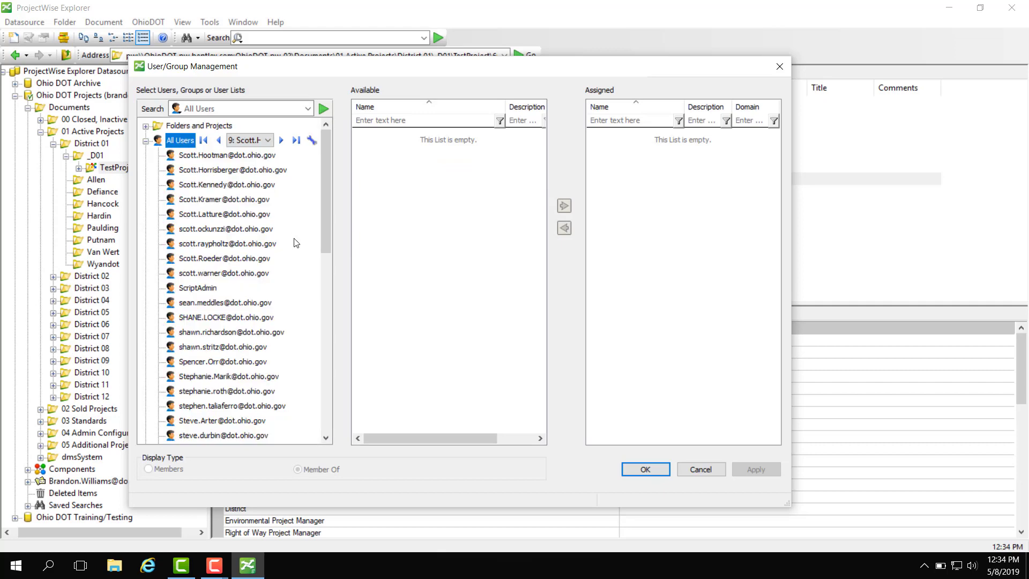
drag(330, 191, 323, 327)
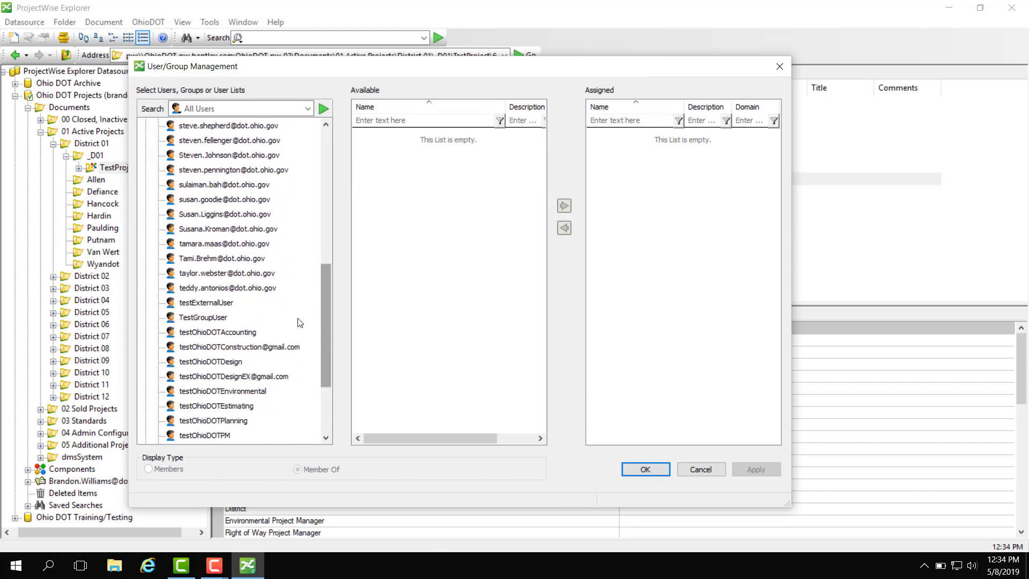
Select TestGroupUser, showing no assigned groups, and move the management window right.
click(216, 319)
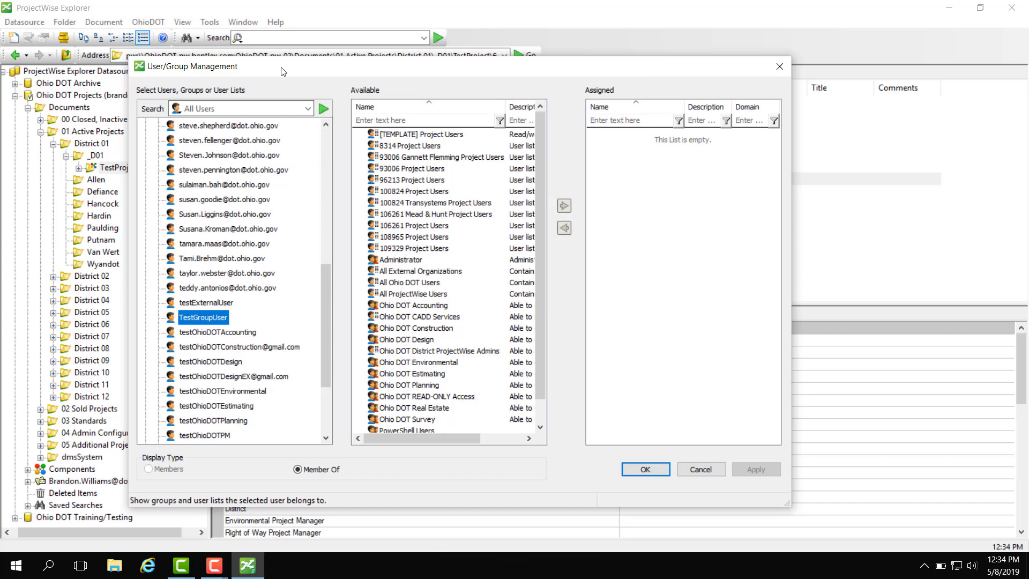
drag(283, 68, 374, 72)
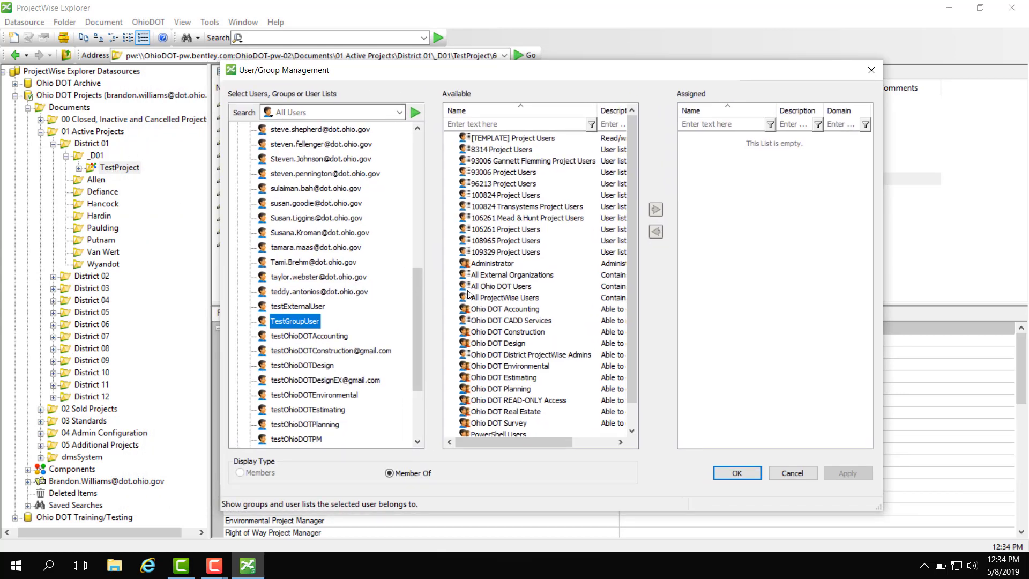
drag(360, 75, 467, 72)
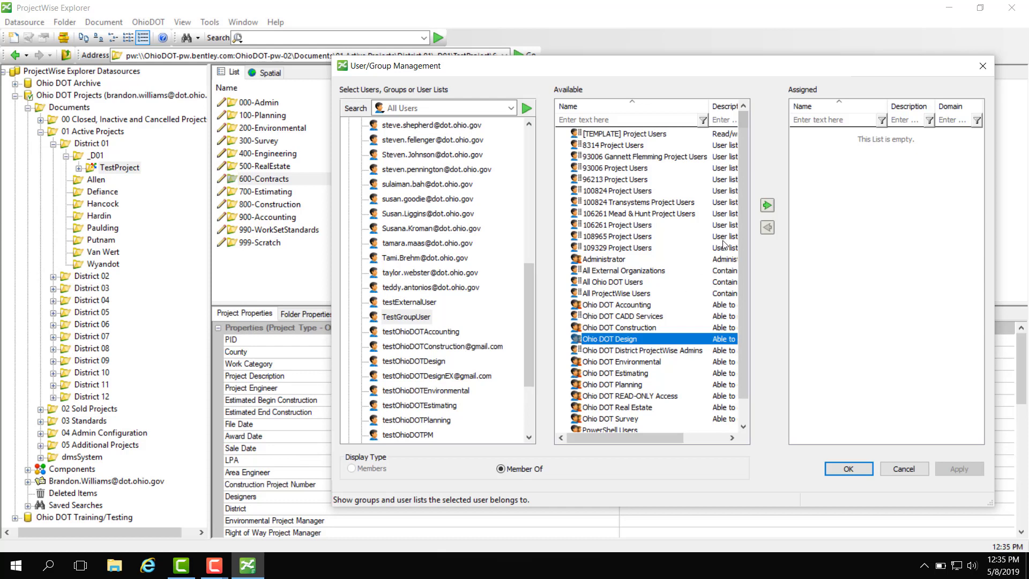
Assign Ohio DOT Design to TestGroupUser and apply the change.
click(768, 205)
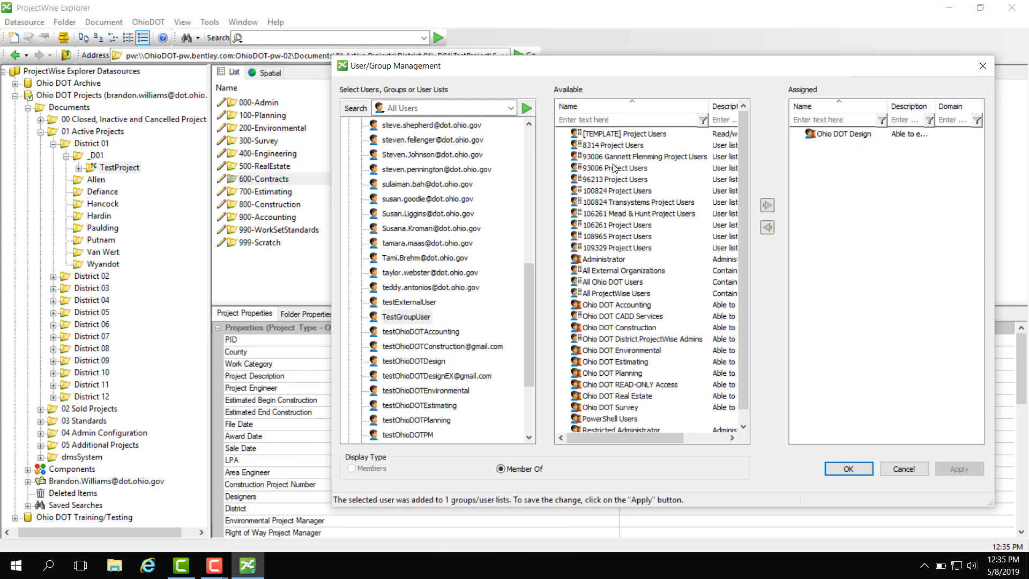
double_click(823, 140)
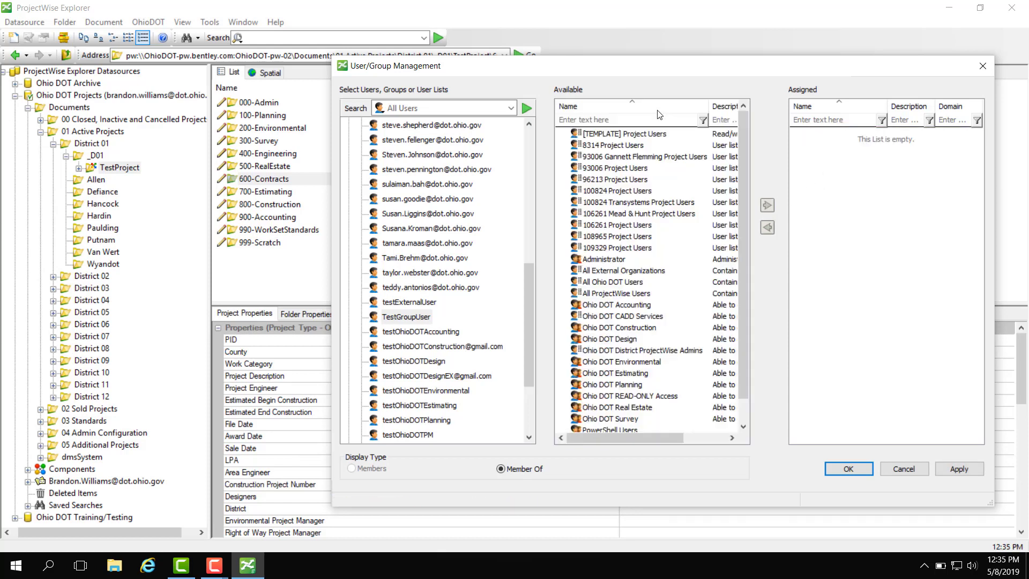
double_click(637, 341)
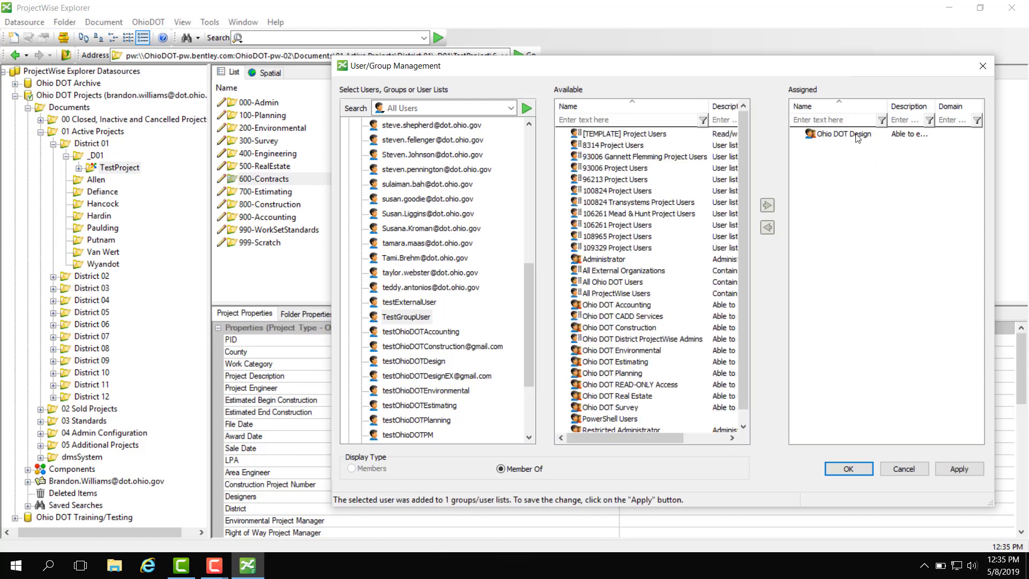
click(959, 470)
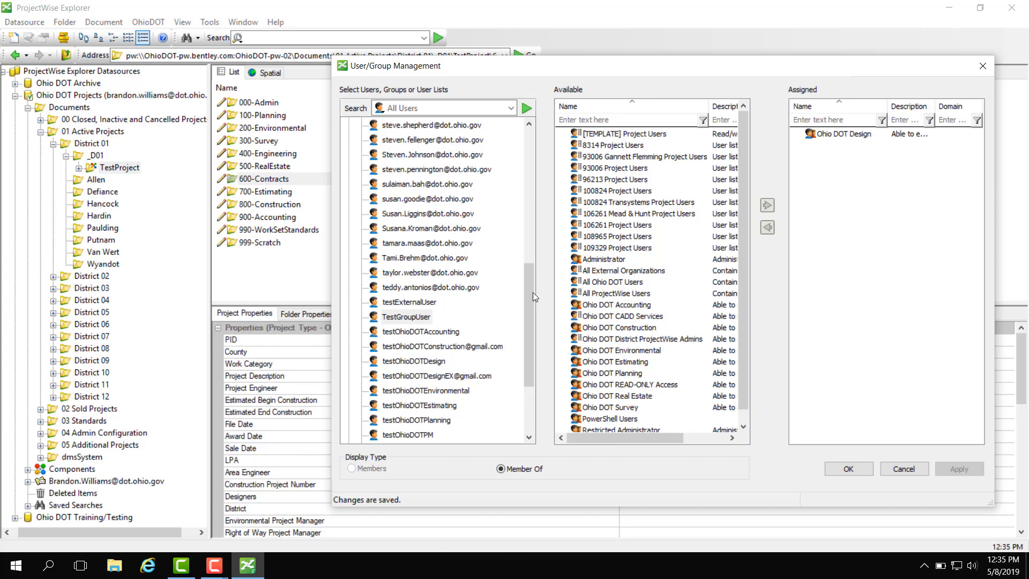
Collapse All Users, expand All Groups, and browse the Ohio DOT Design members.
scroll(427, 237, up, 8)
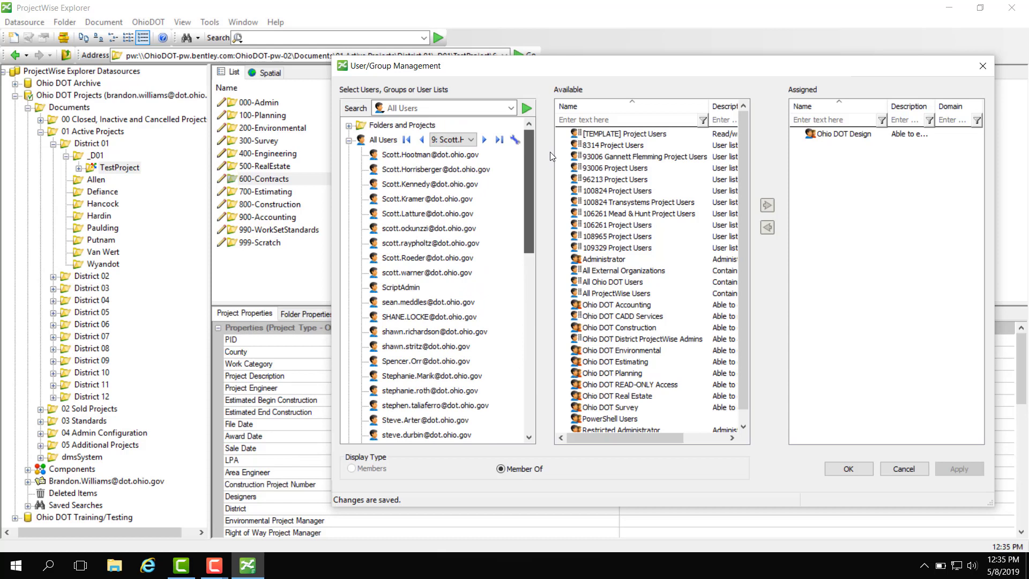
click(349, 140)
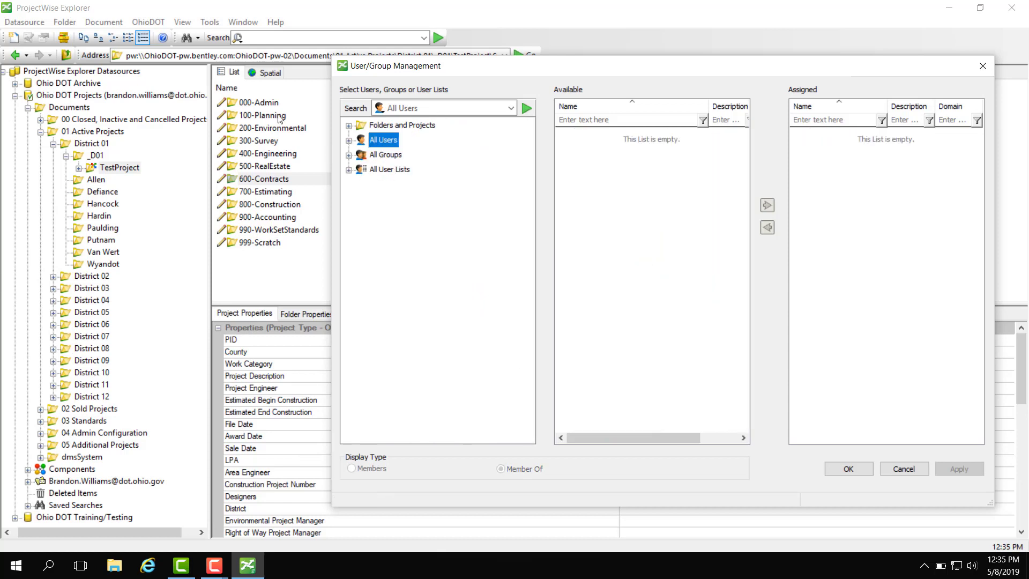
click(349, 155)
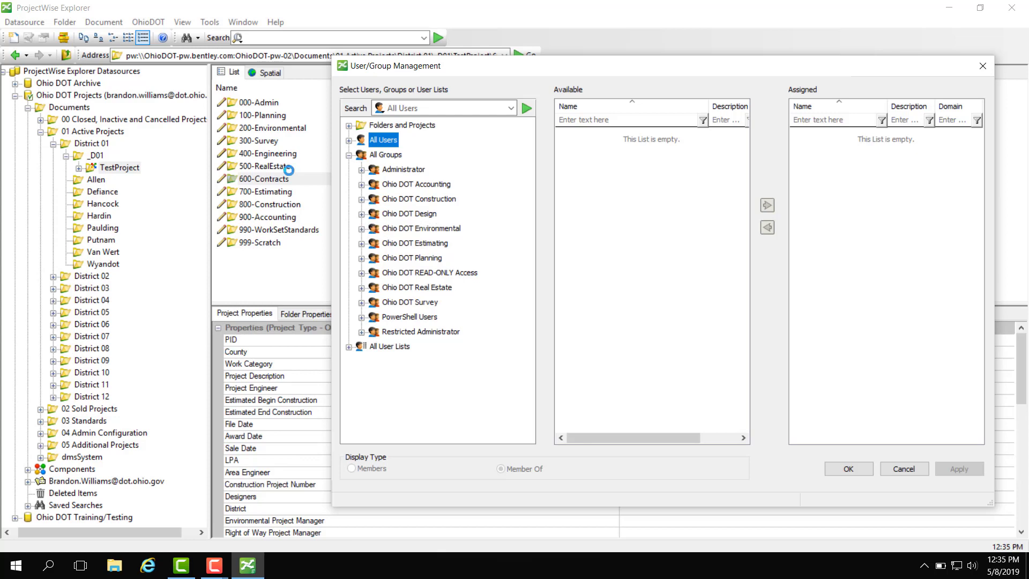
click(362, 215)
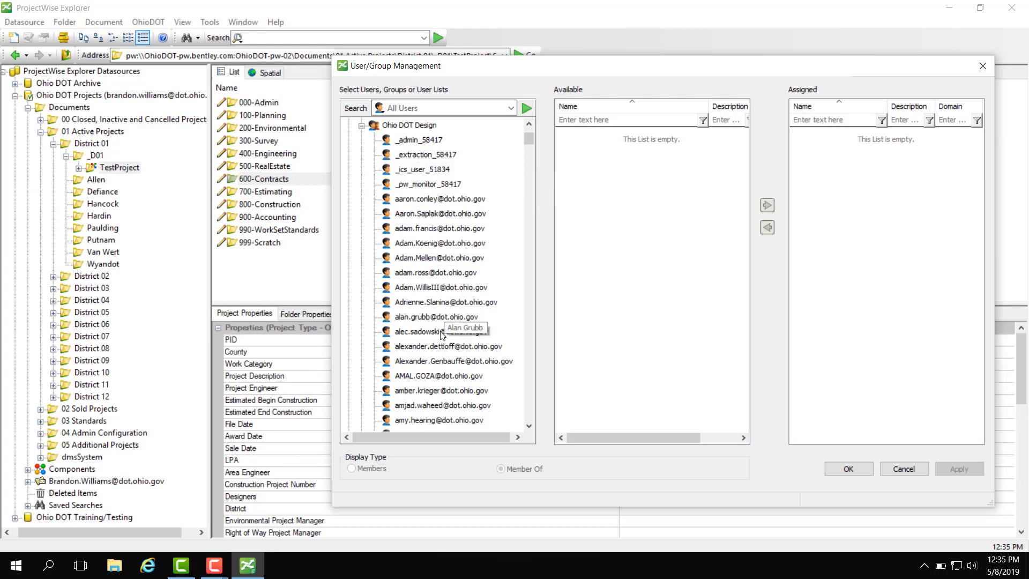
scroll(446, 367, down, 3)
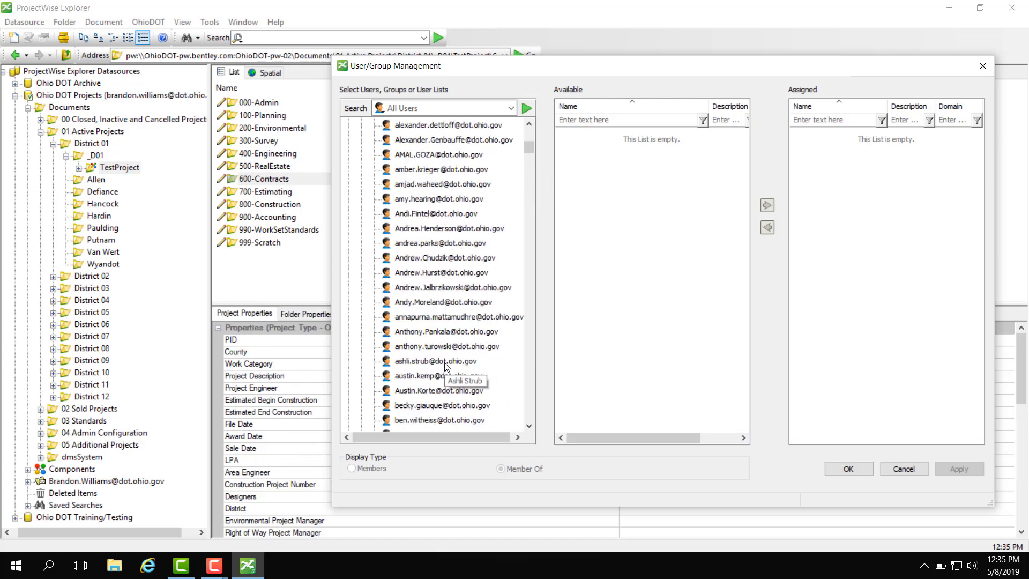
scroll(445, 367, up, 4)
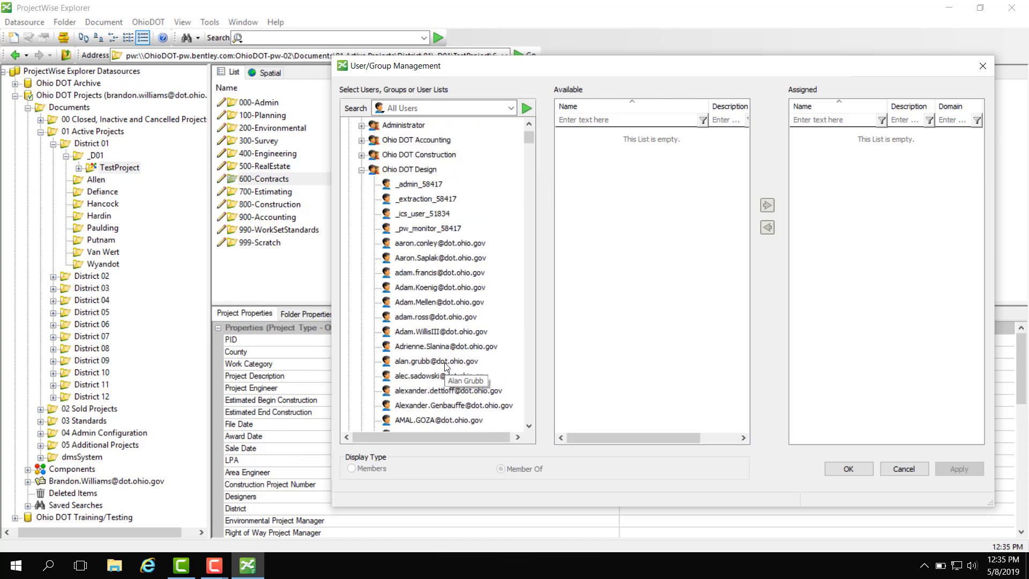
click(361, 171)
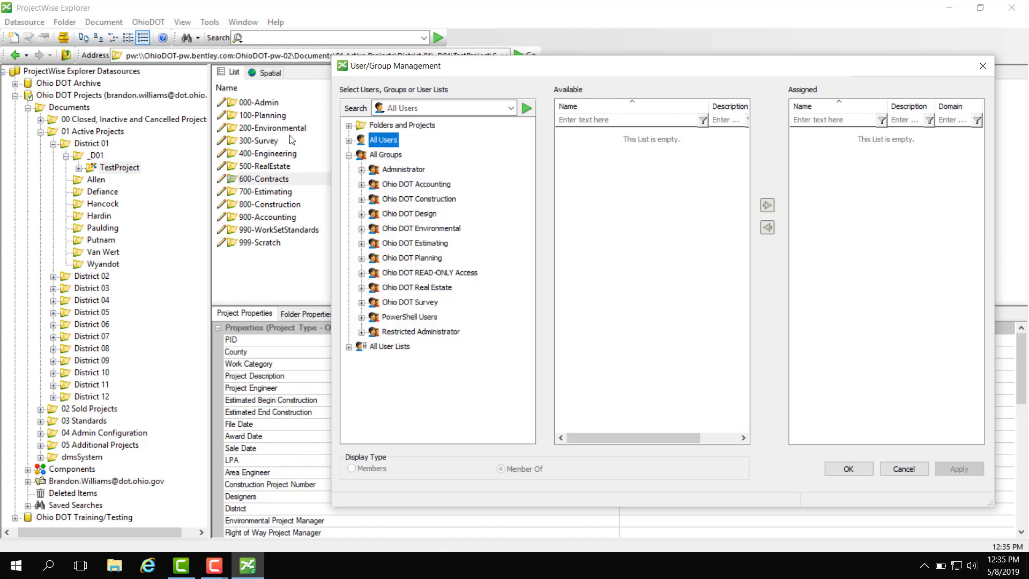
Select Ohio DOT Design to list its members and the three available users.
click(419, 214)
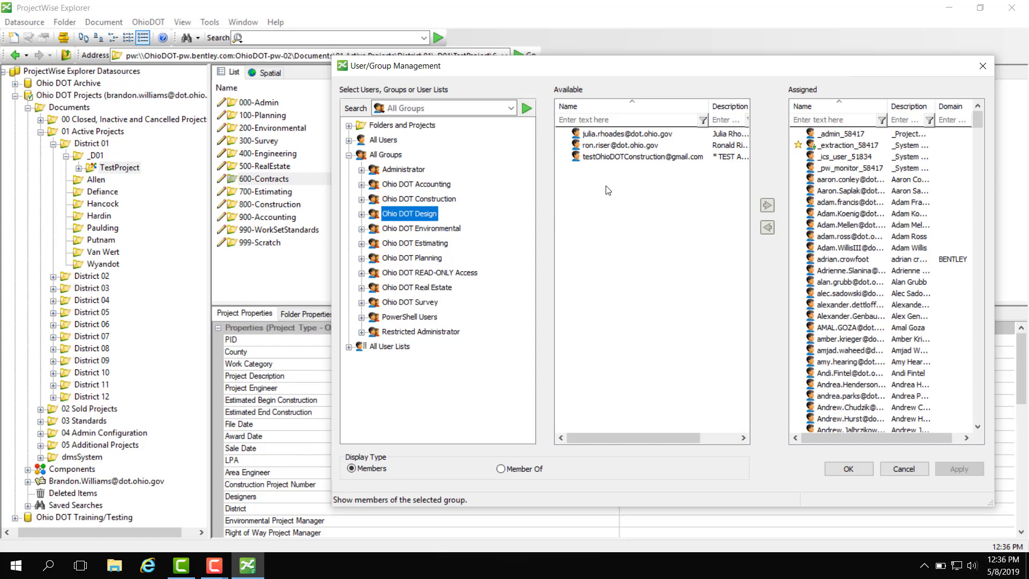
click(643, 190)
drag(643, 189, 650, 131)
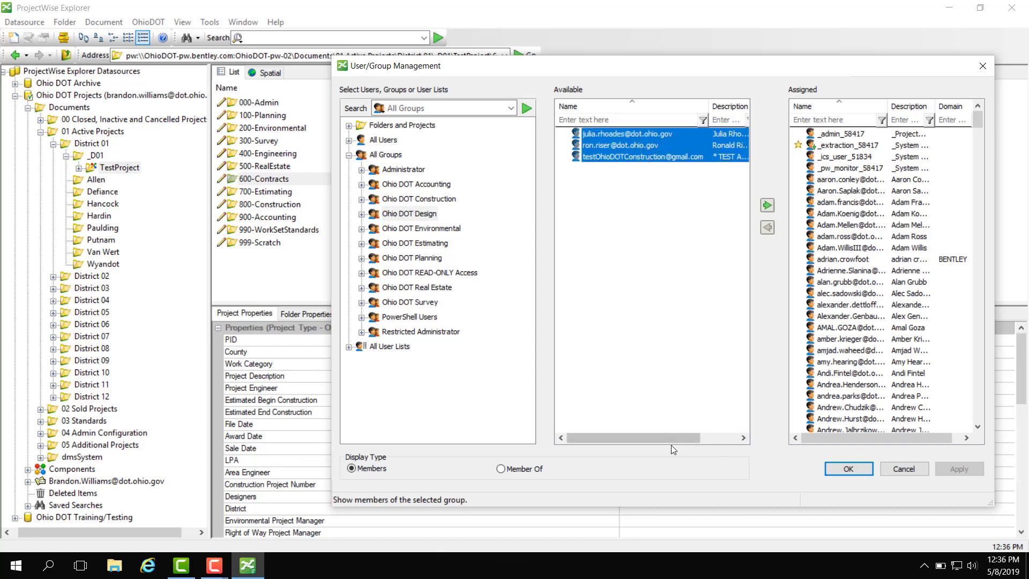
drag(668, 433, 640, 441)
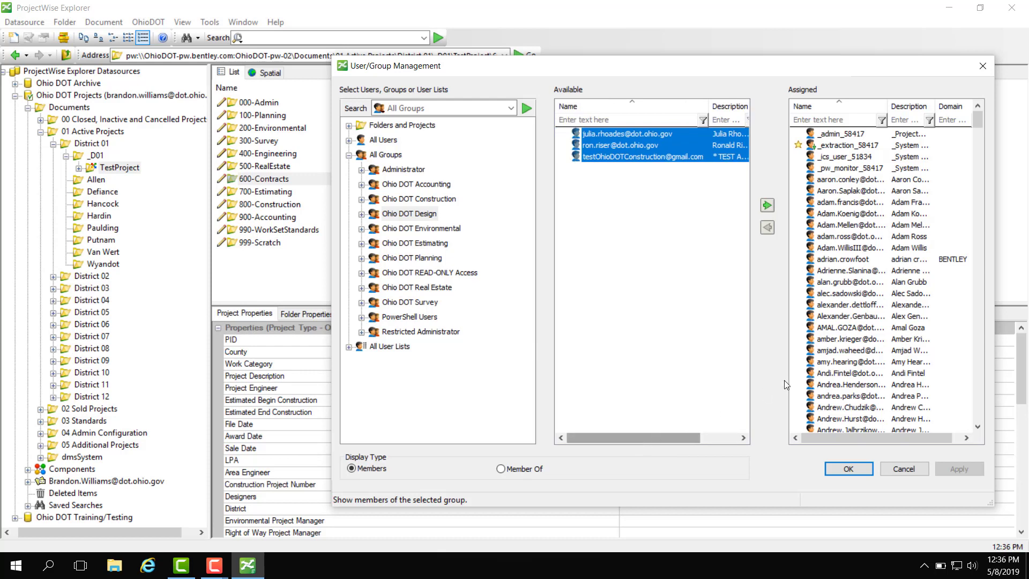
Find TestGroupUser among Ohio DOT Design's assigned members.
click(852, 339)
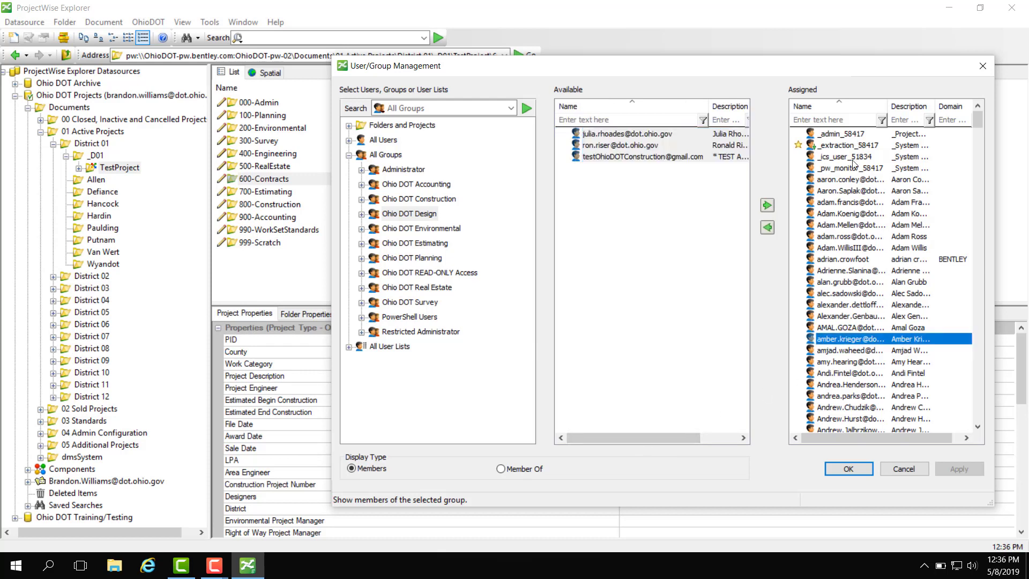
scroll(853, 164, down, 3)
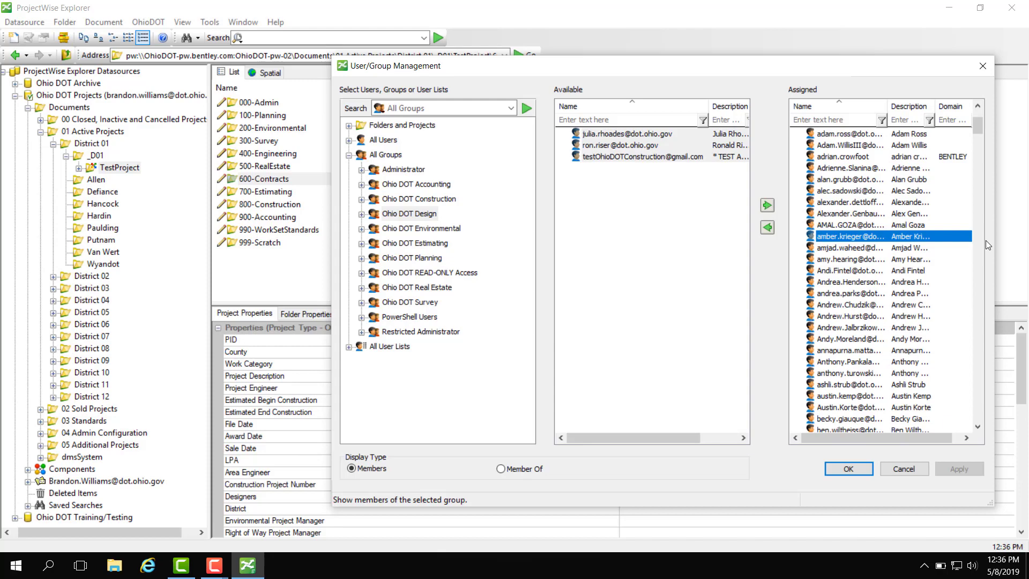
drag(973, 131, 996, 392)
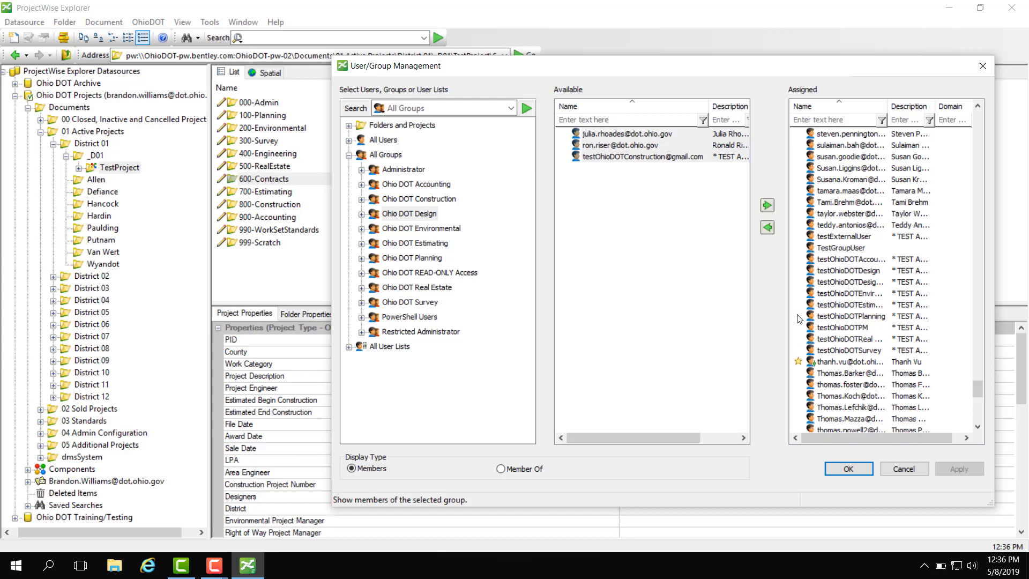
click(853, 247)
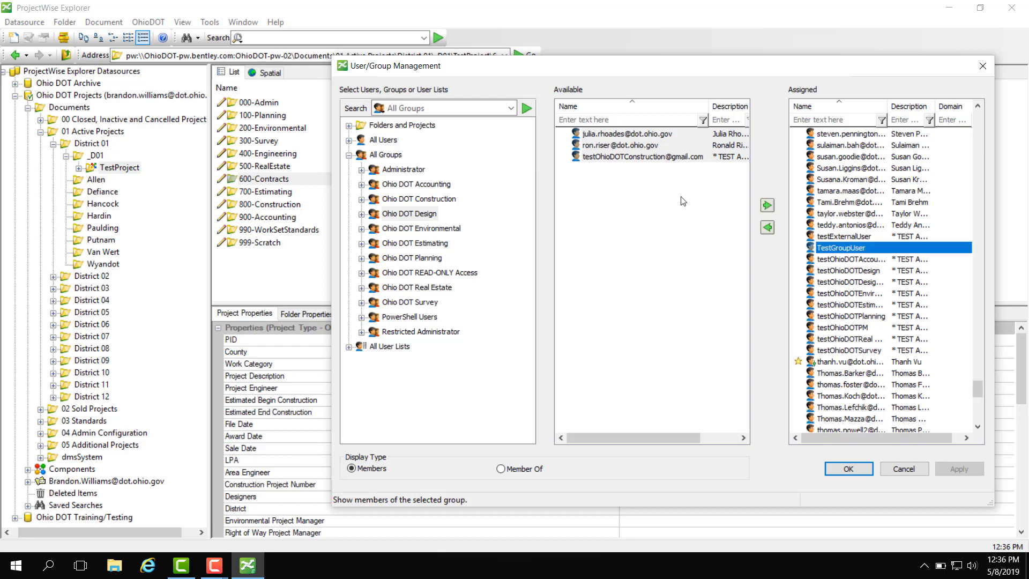
click(622, 287)
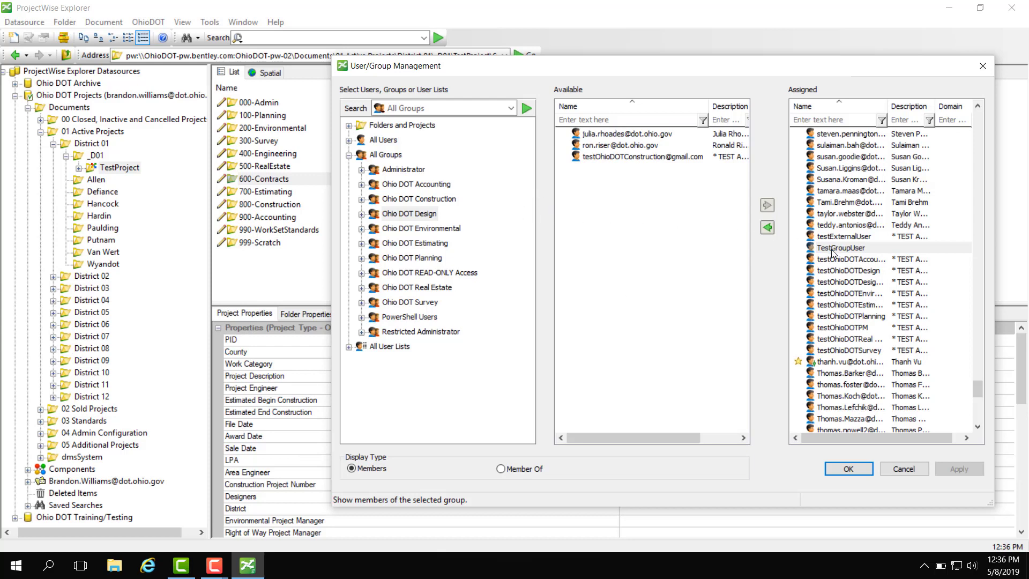
drag(458, 62, 492, 53)
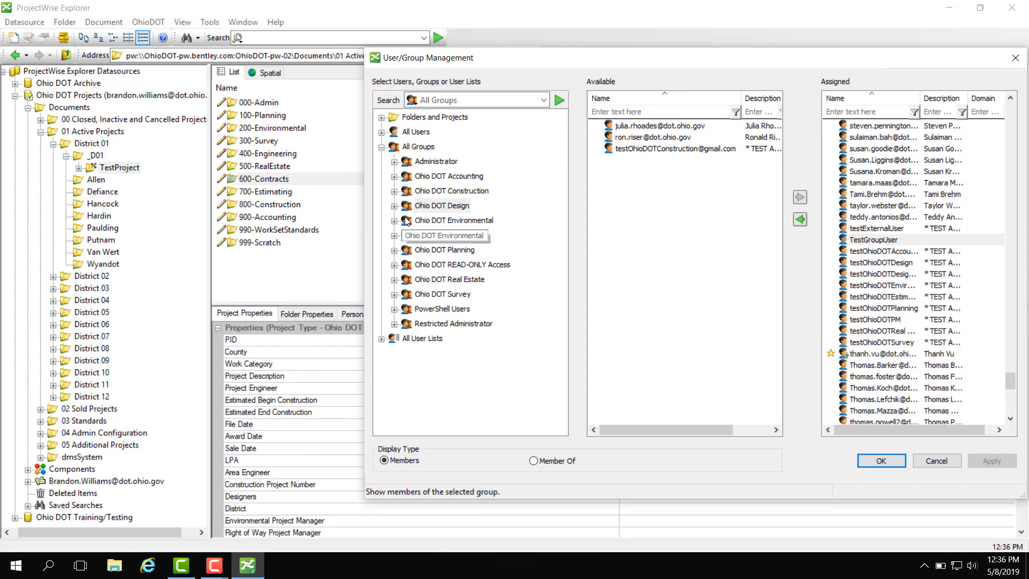
Filter Available users by name, add TestGroupUser to Ohio DOT Survey, and apply.
click(452, 295)
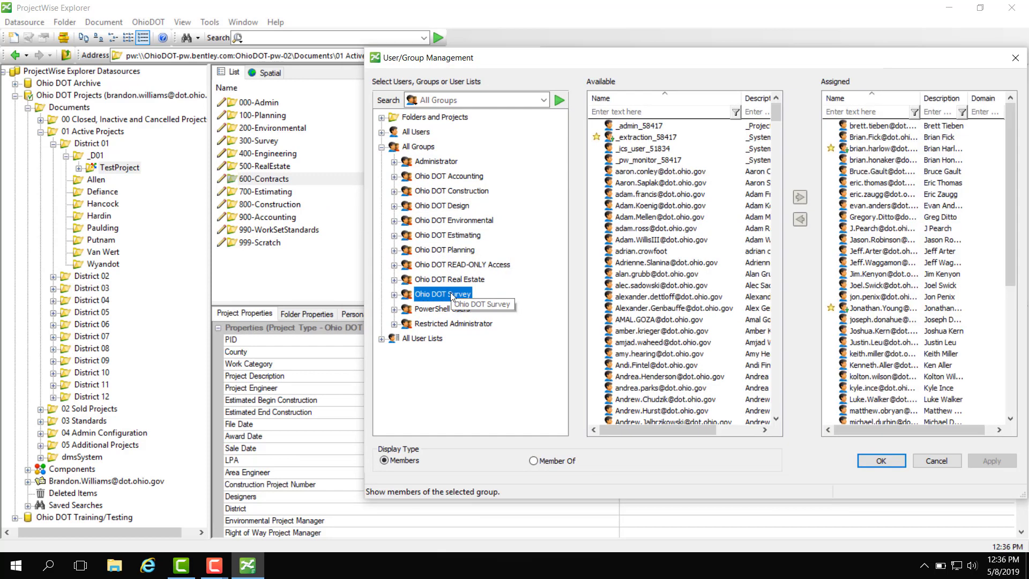
scroll(653, 214, down, 7)
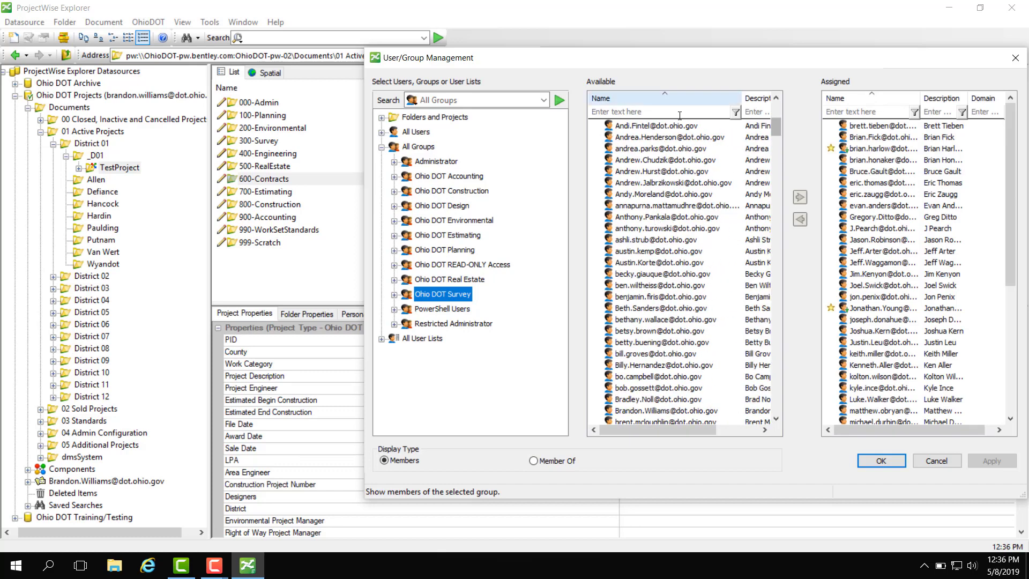
click(659, 111)
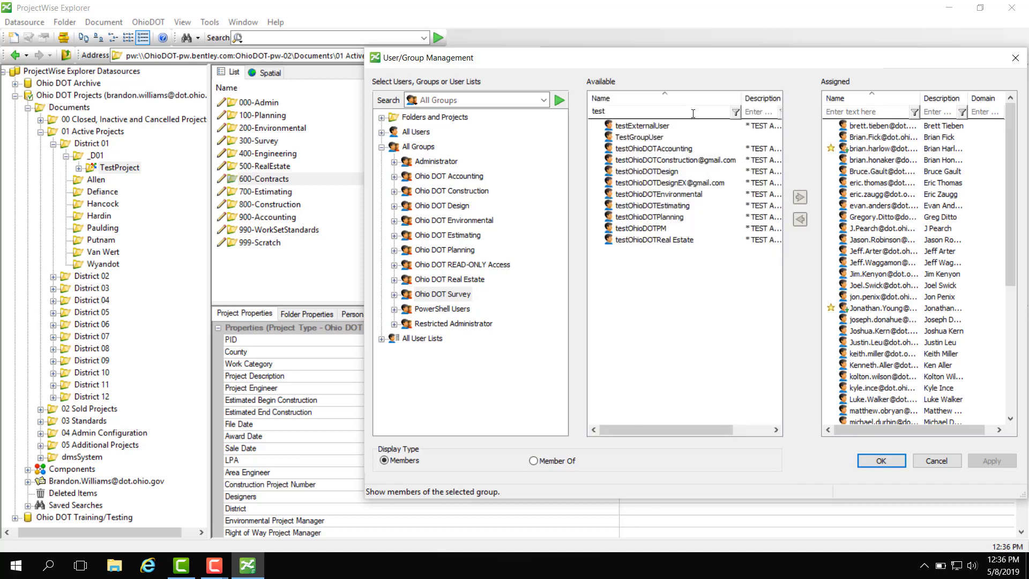
click(664, 137)
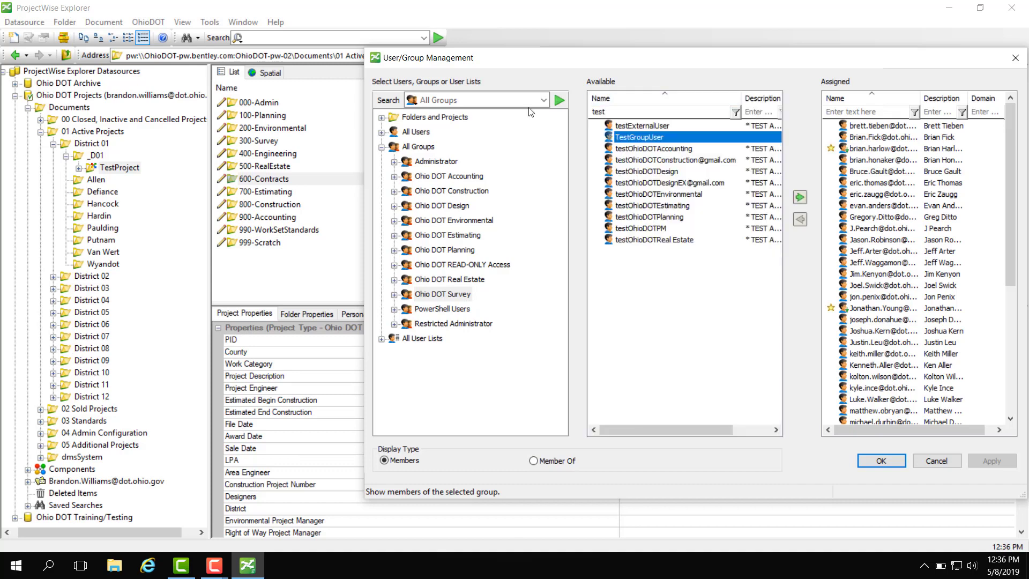
click(799, 197)
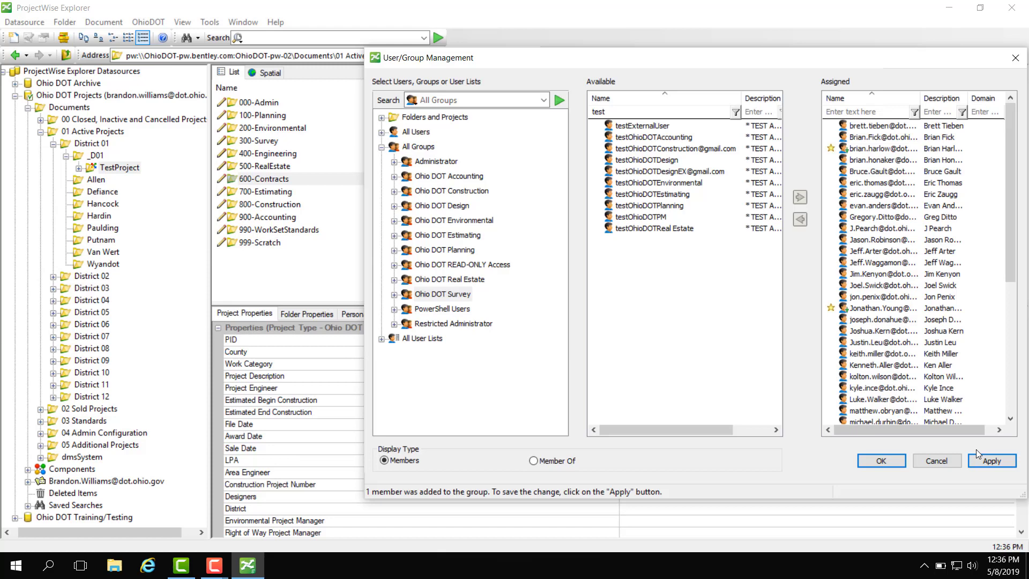
click(991, 461)
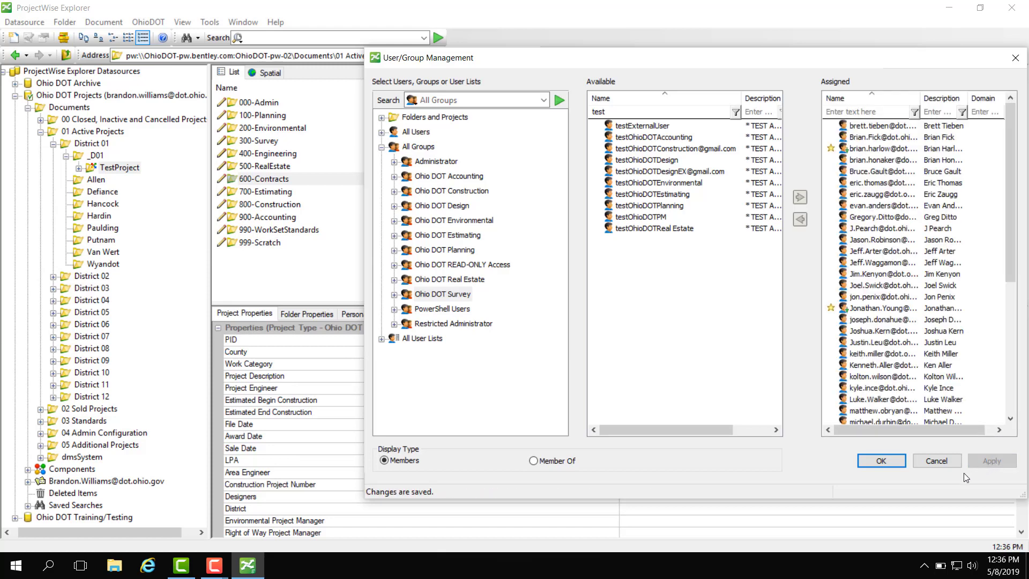
click(383, 147)
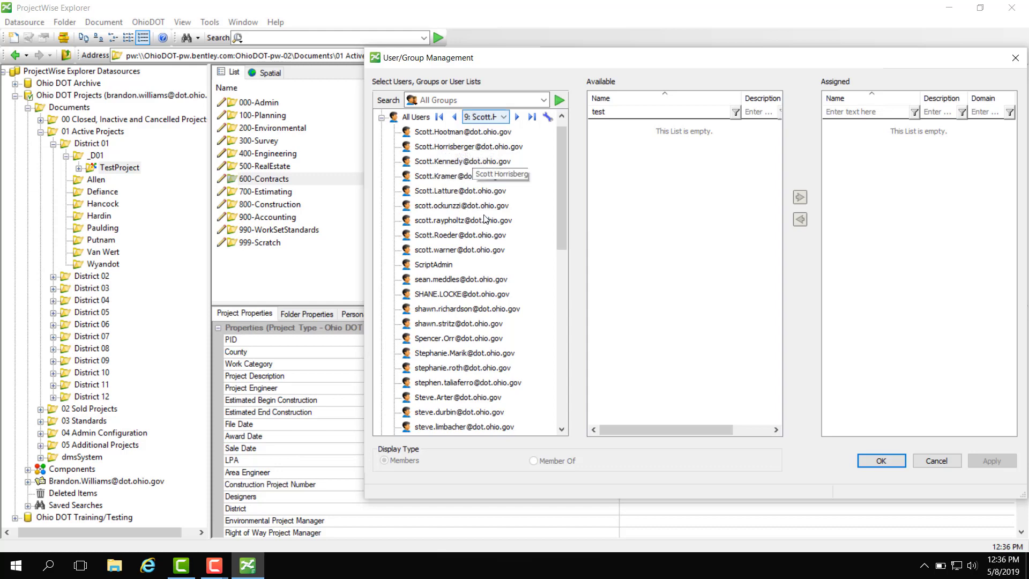
Select TestGroupUser to confirm membership in Ohio DOT Design and Ohio DOT Survey.
scroll(481, 240, down, 5)
scroll(481, 240, down, 3)
click(445, 295)
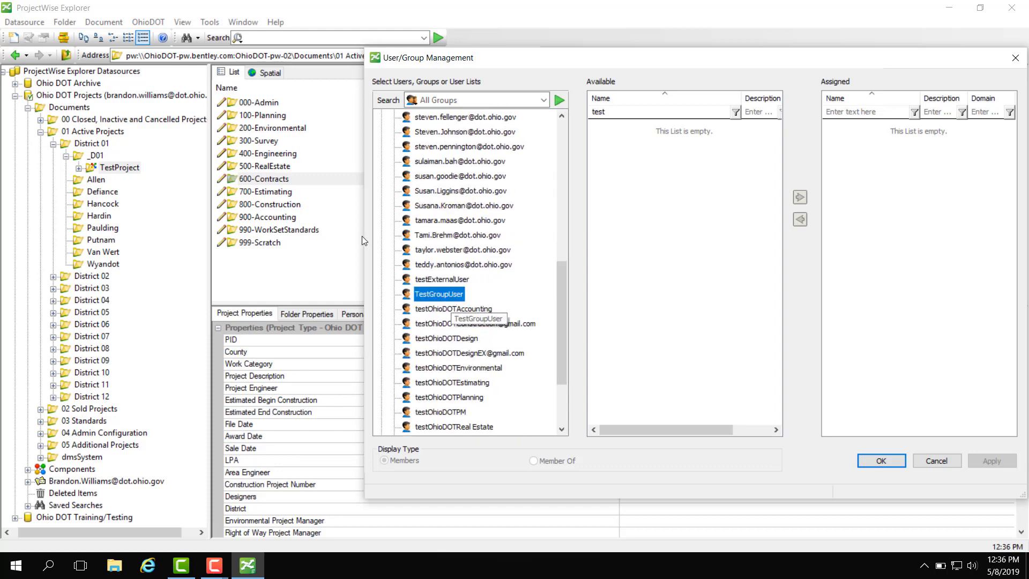